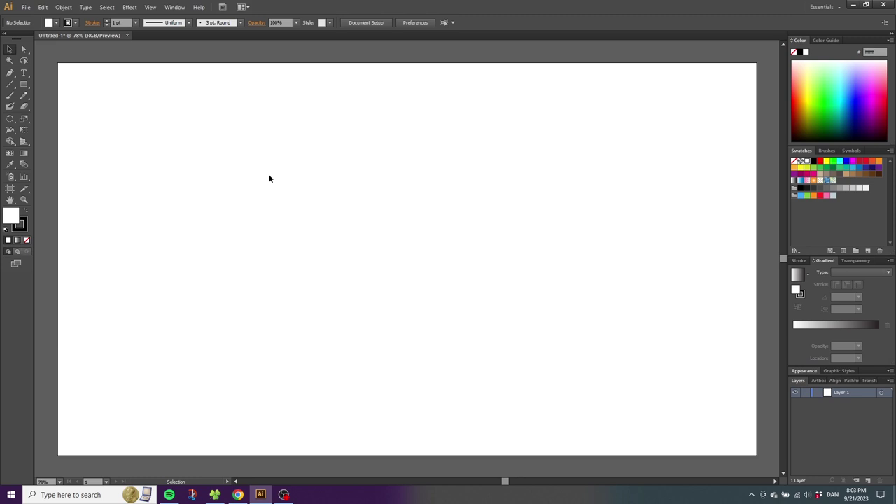
- Turn on Show Grid and Snap to Grid from the View menu
click(151, 8)
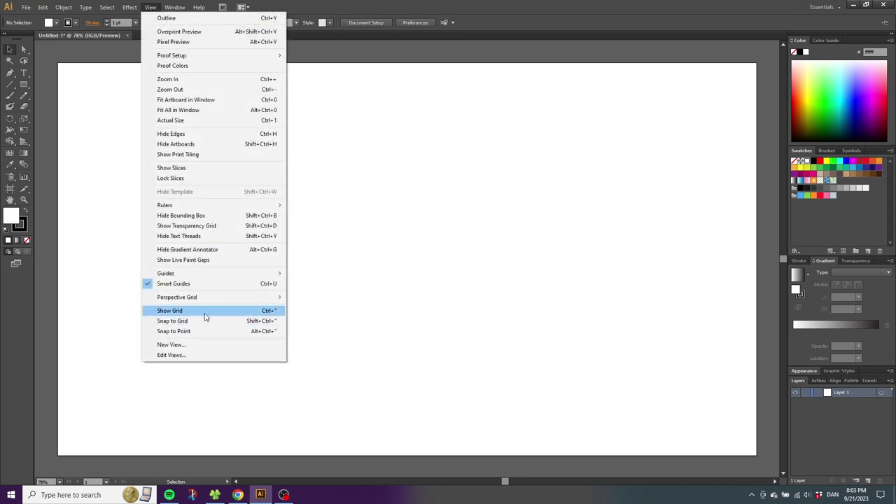
click(204, 312)
click(149, 7)
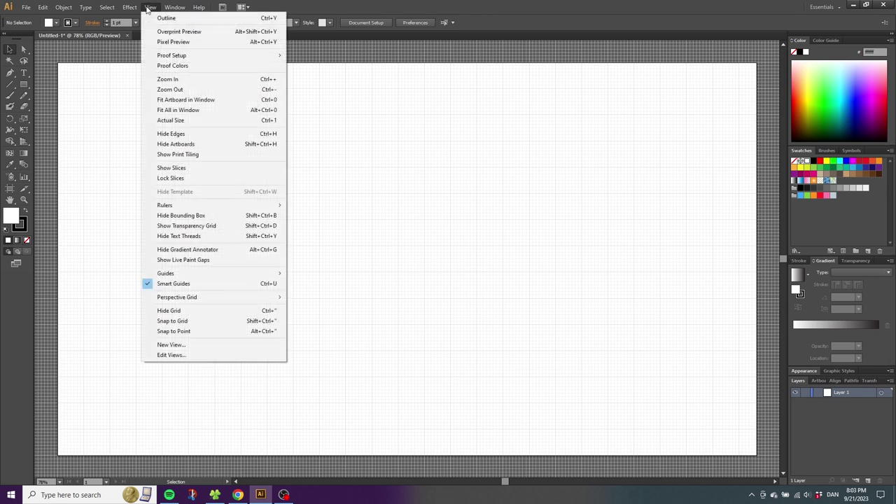
click(184, 325)
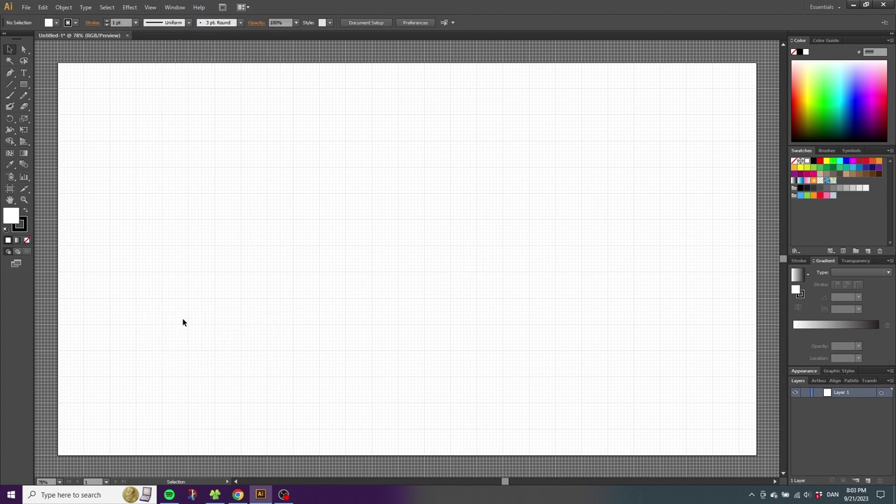
- Zoom into the upper artboard and draw a 216 px white circle near the top
click(24, 199)
drag(280, 176, 469, 334)
drag(24, 84, 59, 105)
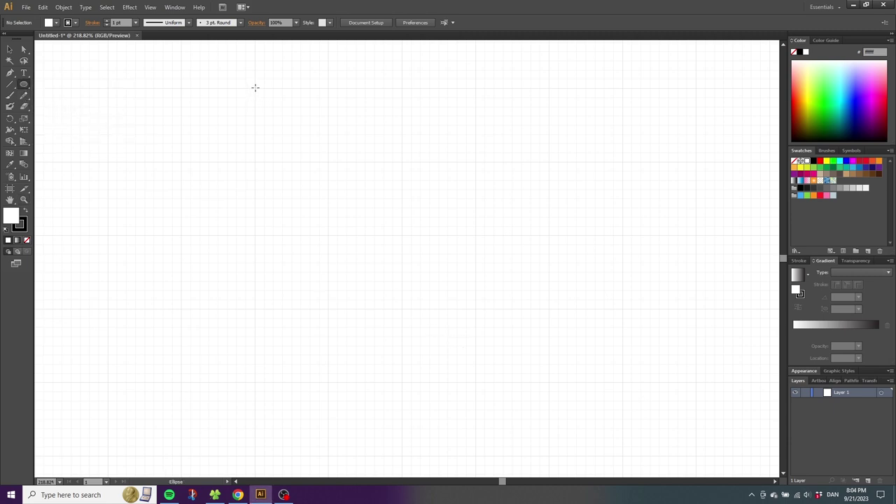
mouse_move(255, 88)
mouse_down()
mouse_move(306, 154)
mouse_move(458, 305)
mouse_up()
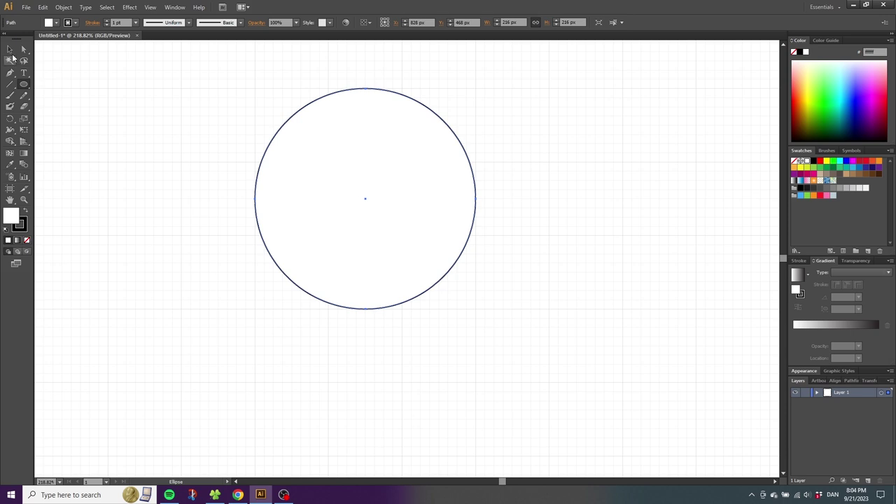
click(9, 49)
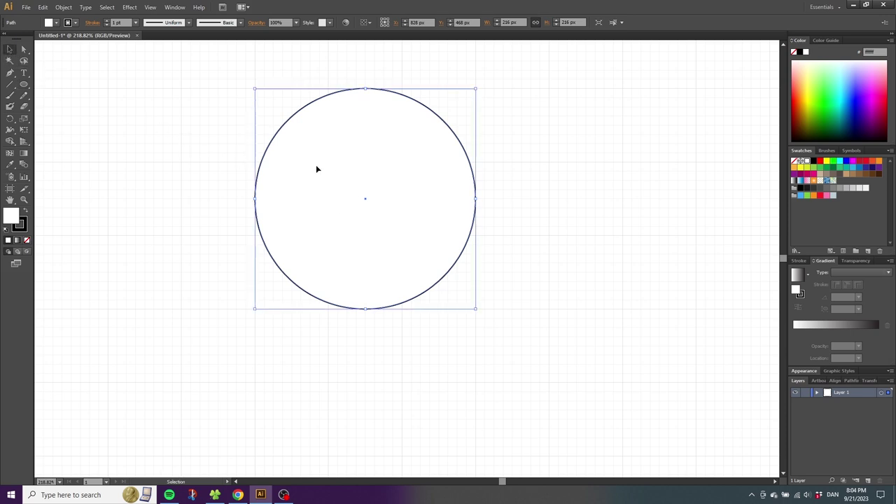
- Paste a copy of the circle in front, shrink it to 126 px about its centre, and select both
click(43, 7)
click(67, 54)
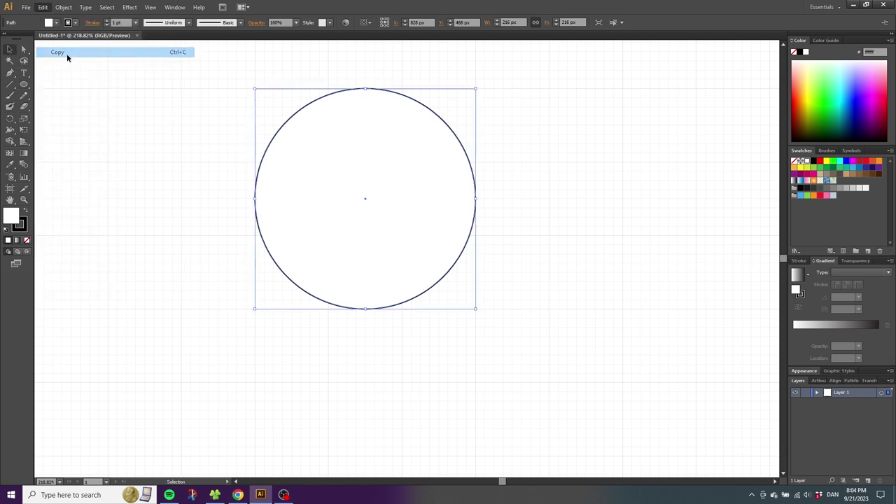
click(42, 7)
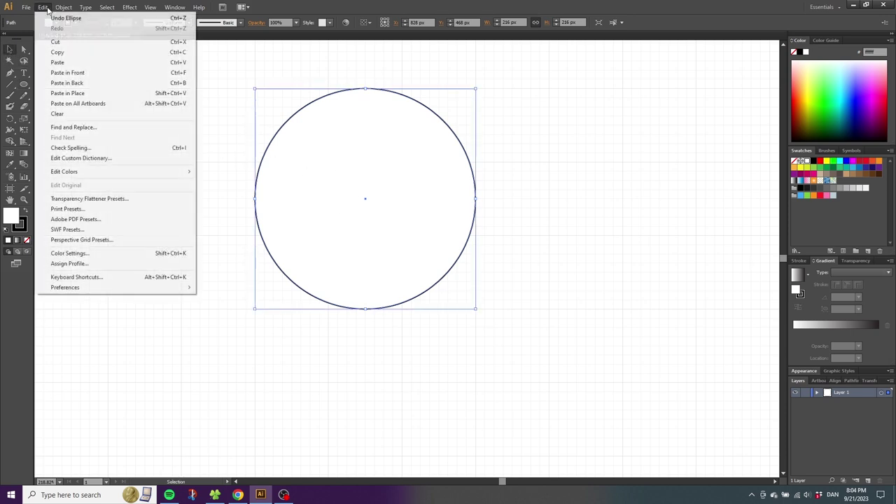
click(70, 72)
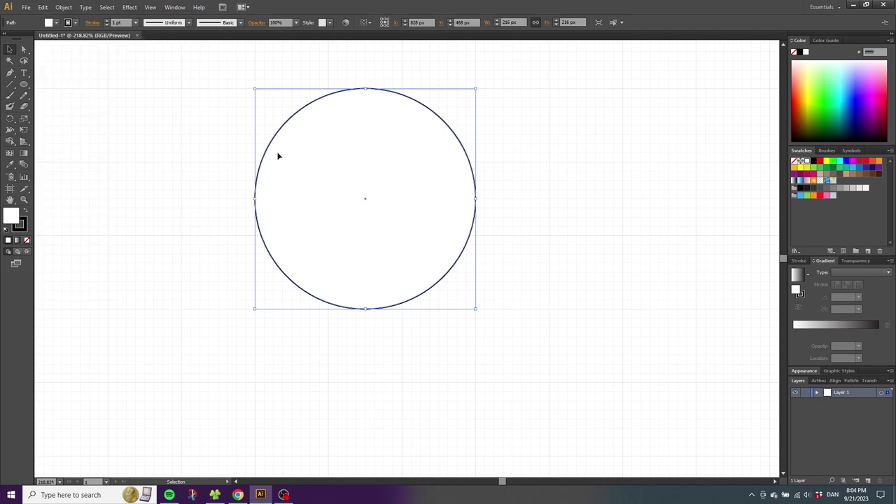
drag(285, 156, 498, 173)
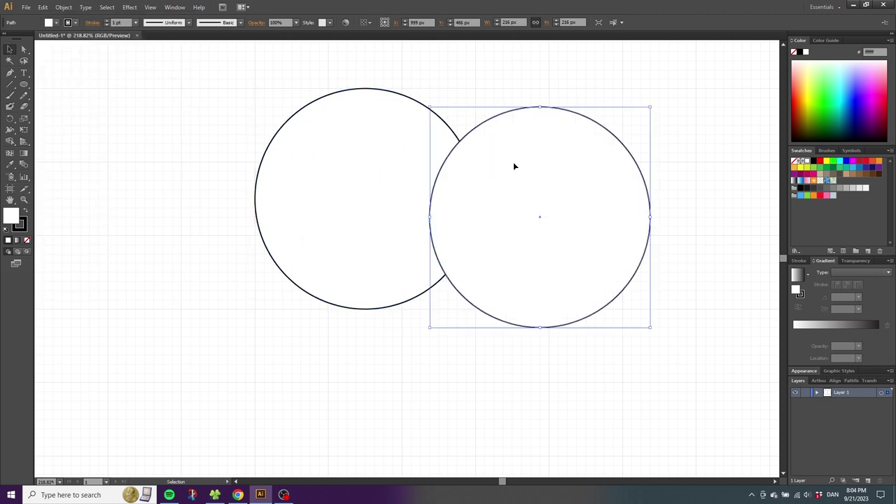
key(ctrl+z)
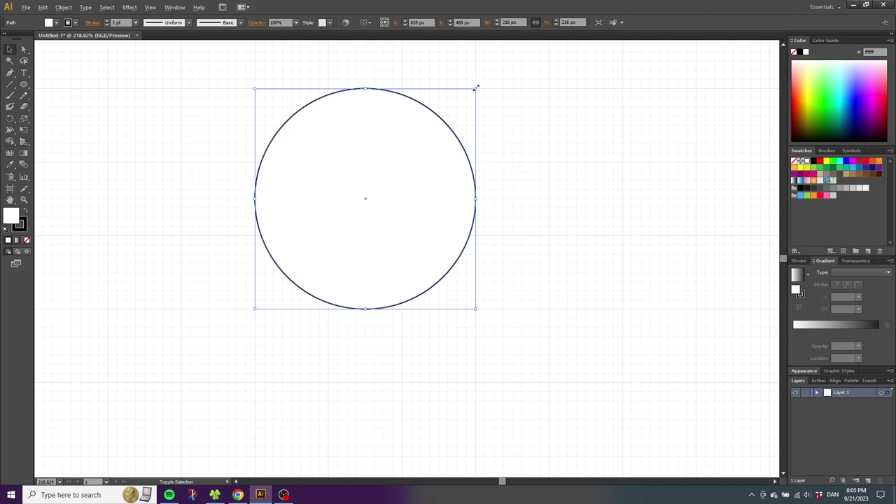
drag(476, 87, 431, 133)
drag(466, 98, 392, 180)
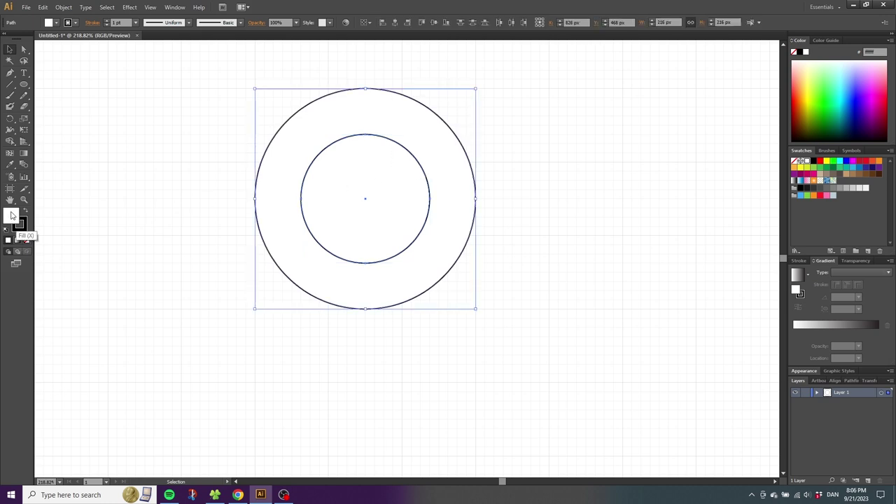
- Remove the circles' fill, then Alt-drag two 216 px copies of the outer circle, one right, one left
click(26, 241)
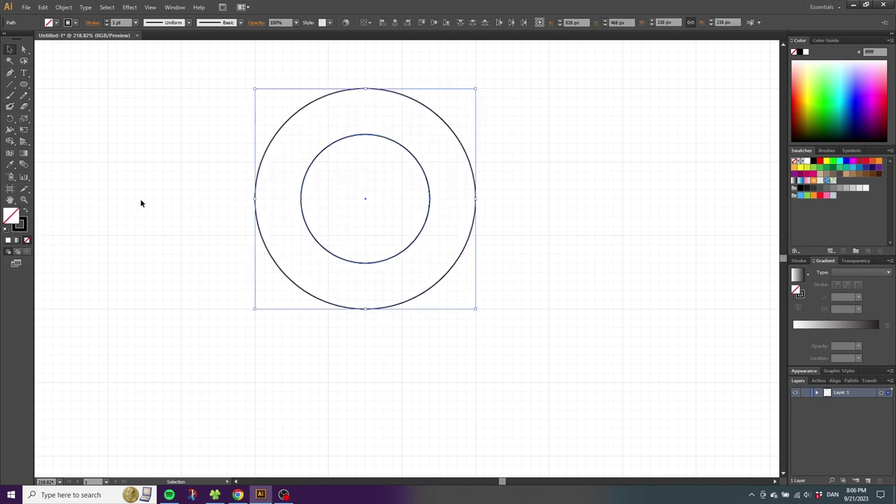
click(289, 172)
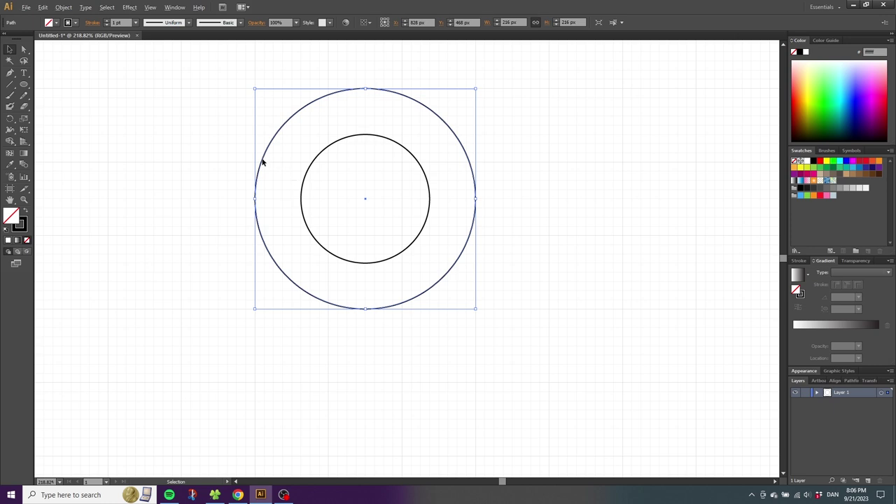
drag(262, 162, 309, 167)
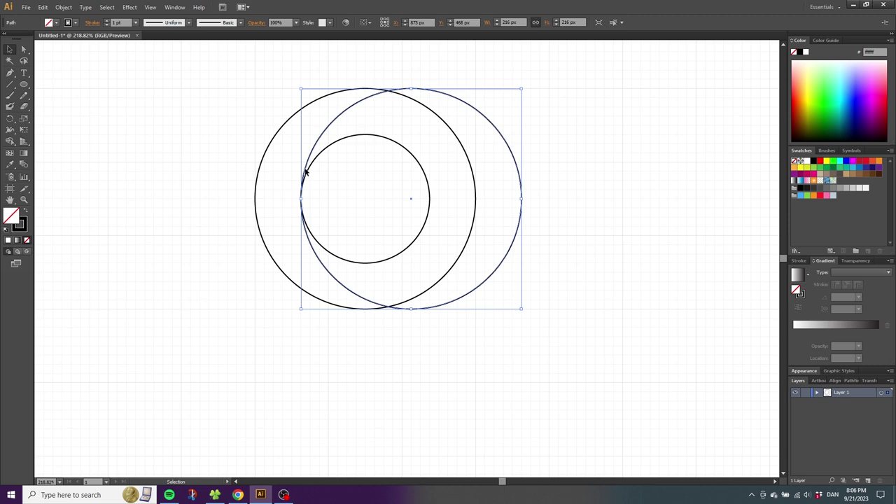
click(468, 158)
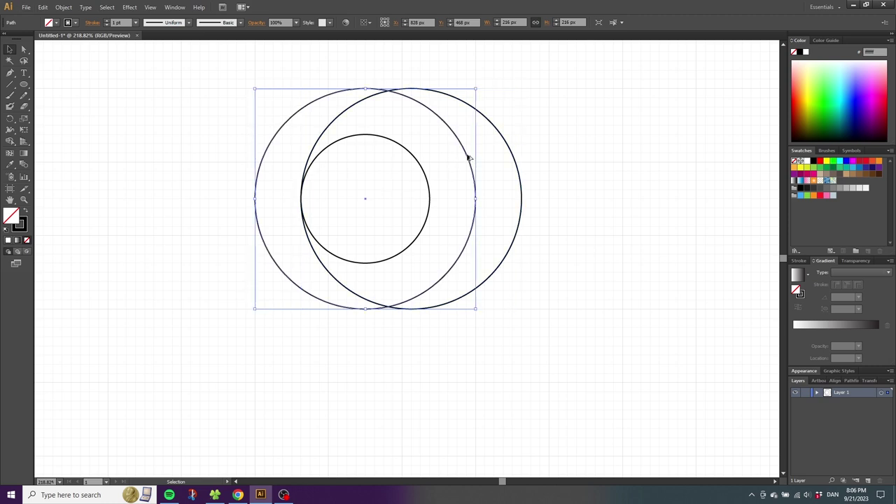
drag(468, 158, 422, 156)
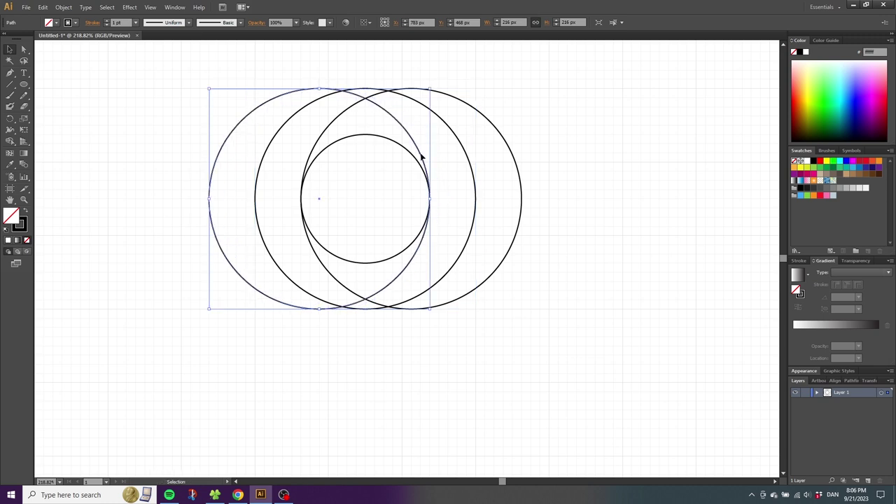
drag(408, 65, 342, 200)
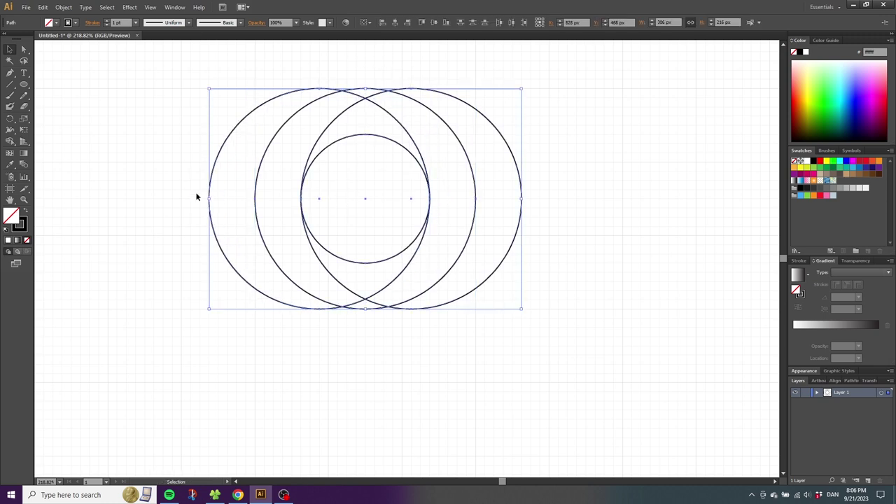
- Use the Shape Builder to merge the top and bottom slivers into the crescent regions
click(10, 141)
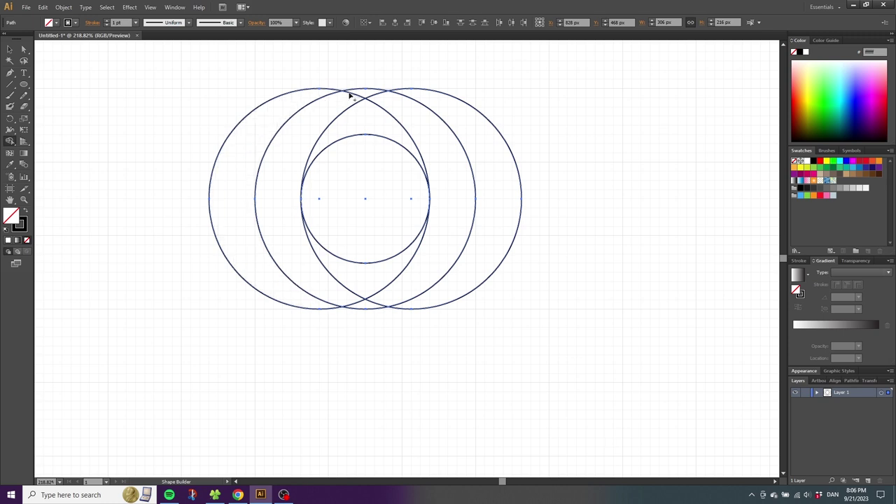
drag(364, 95, 331, 114)
drag(300, 261, 357, 279)
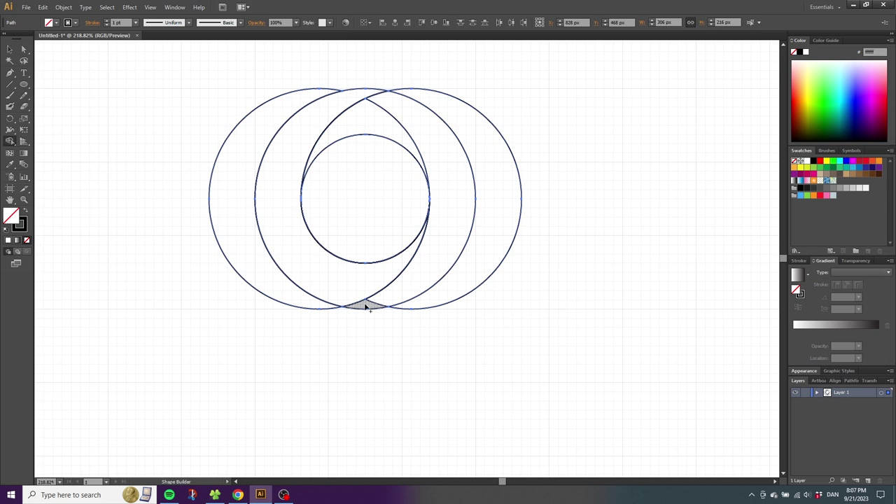
drag(364, 308, 399, 296)
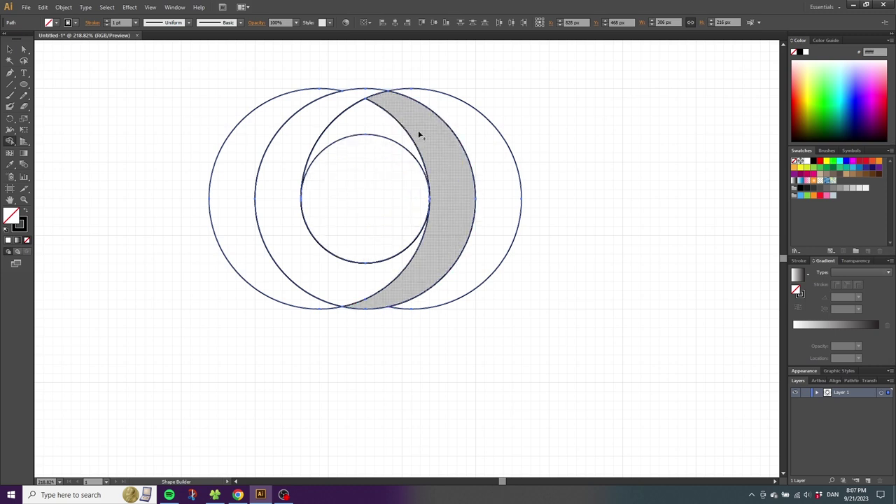
drag(406, 122, 378, 123)
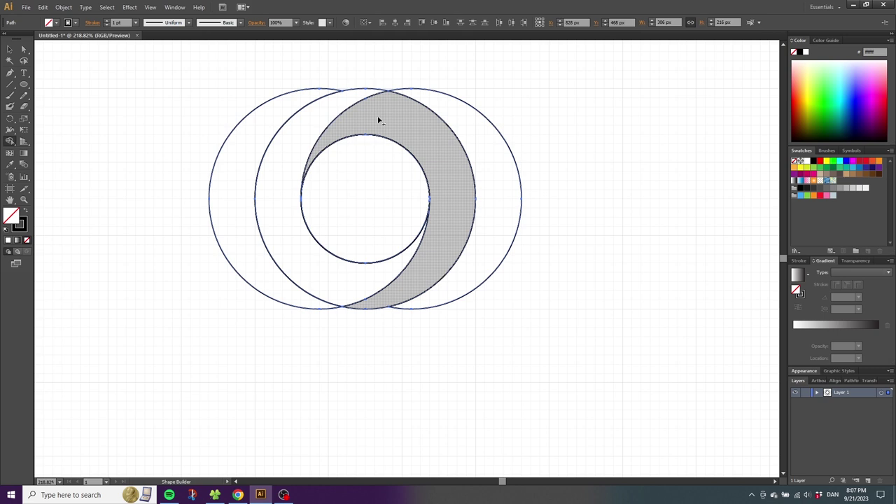
click(368, 116)
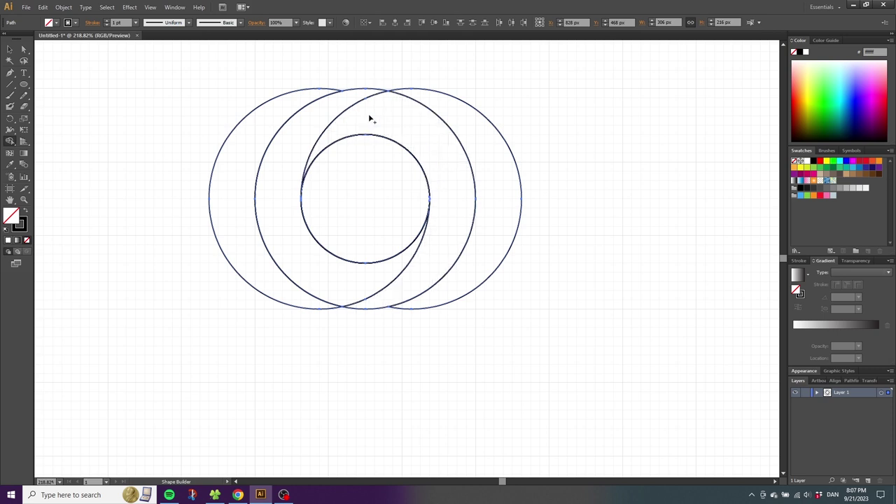
click(313, 116)
click(358, 173)
- Delete the leftmost and rightmost circles, then select all the remaining shapes
click(9, 50)
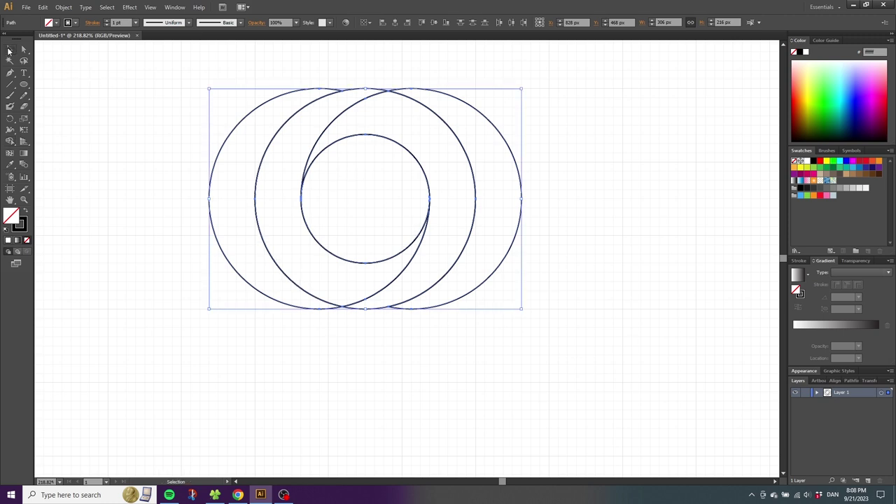
drag(183, 105, 228, 193)
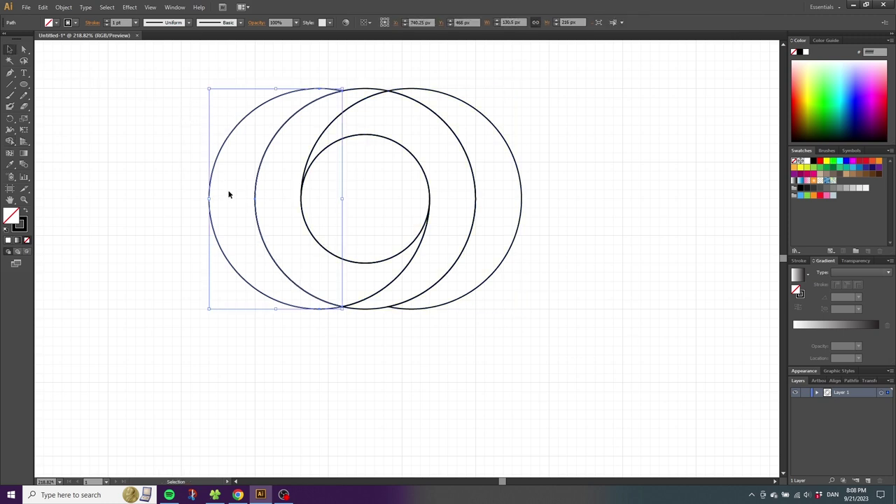
key(Delete)
drag(540, 104, 503, 195)
key(Delete)
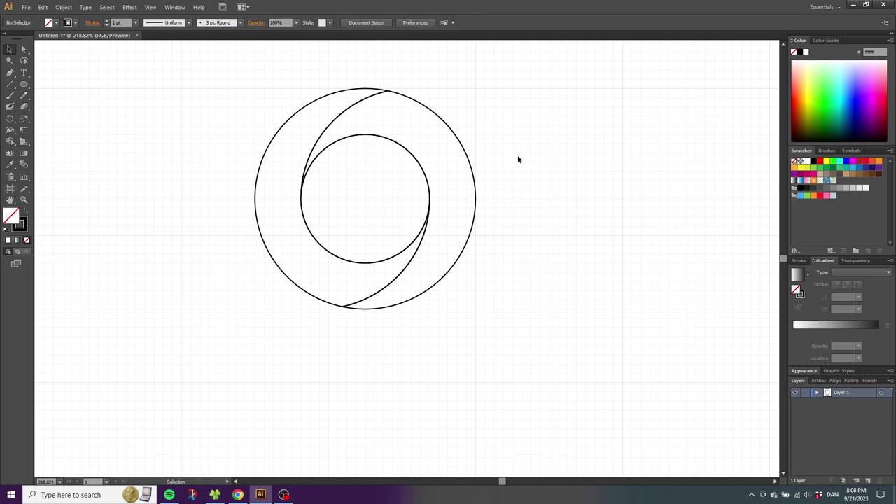
drag(514, 103, 293, 274)
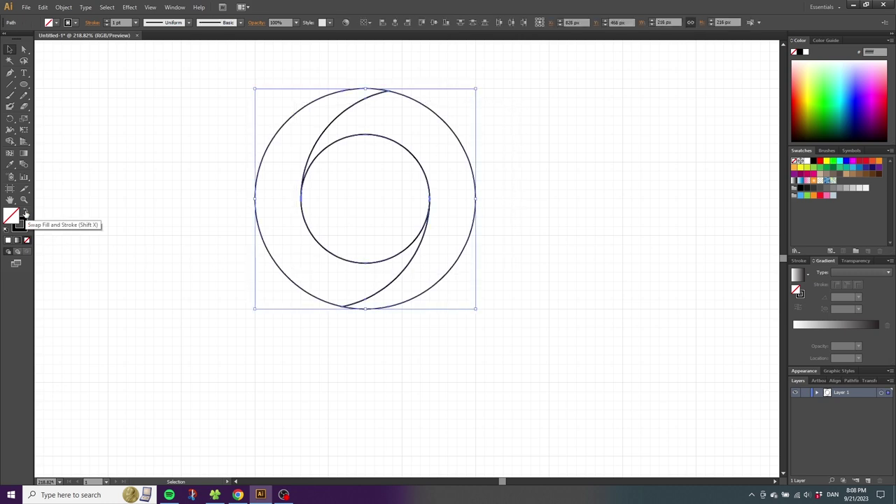
- Switch to black fill with no stroke, and give the crescent an orange-to-yellow gradient at -68°
click(25, 212)
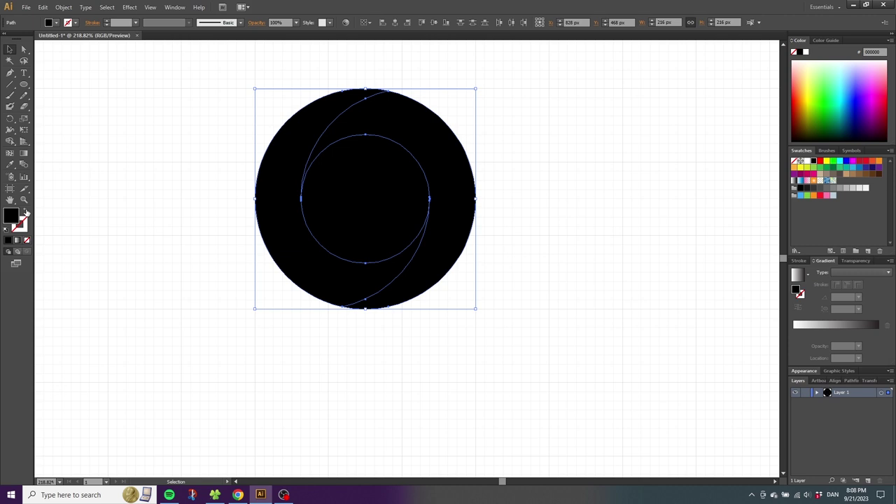
drag(494, 142, 456, 204)
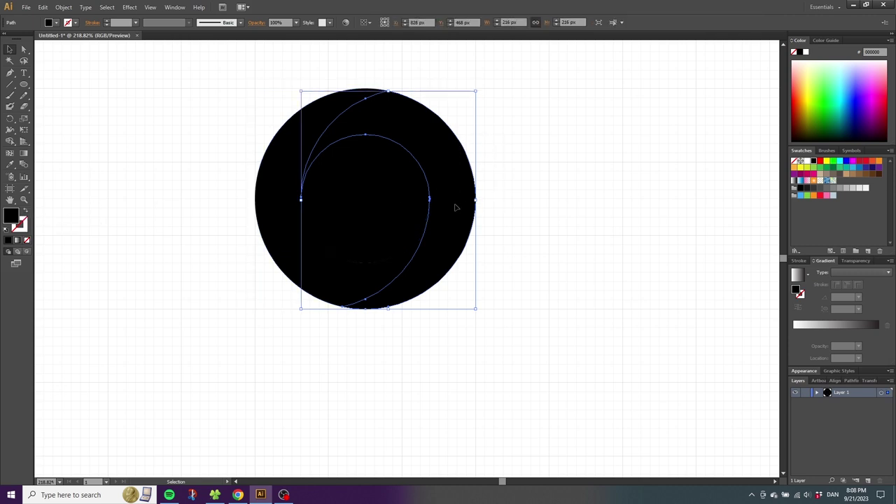
click(18, 241)
click(23, 155)
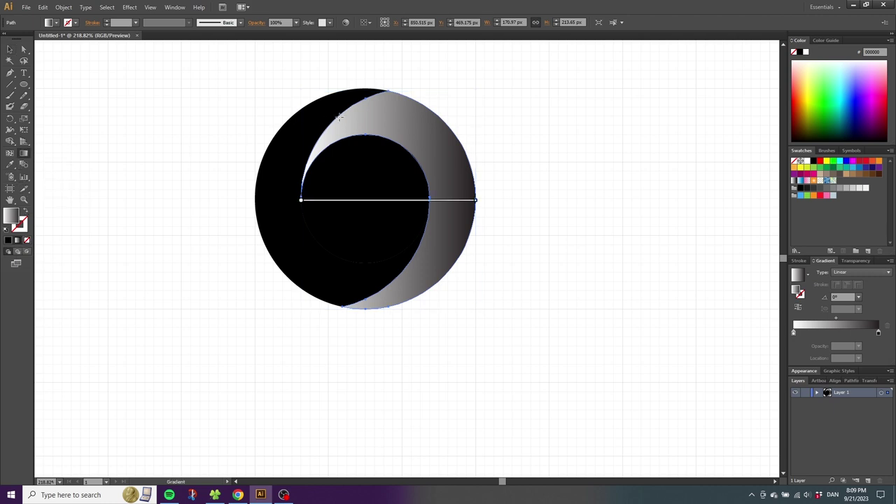
drag(355, 111, 428, 291)
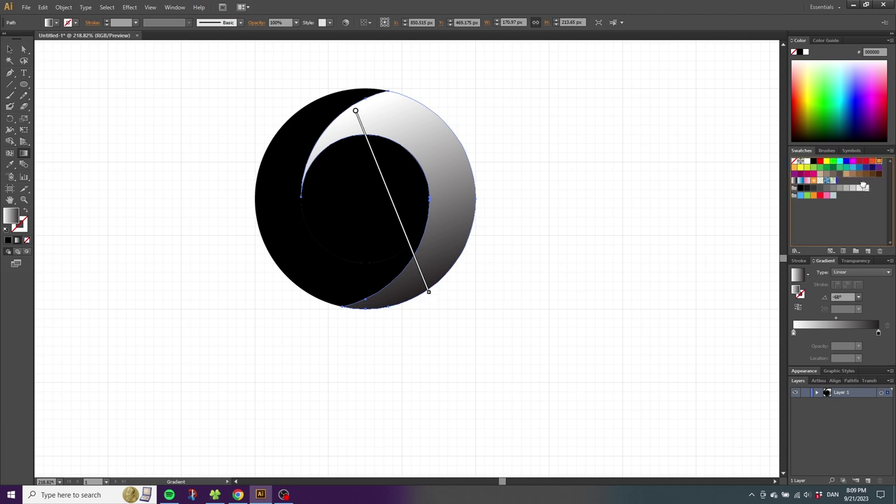
drag(880, 163, 793, 336)
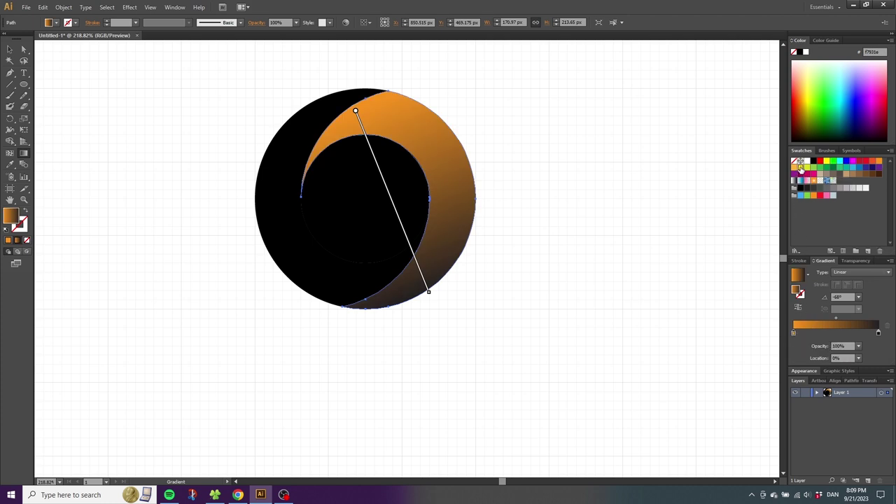
drag(800, 168, 879, 334)
- Apply the orange-yellow gradient to the large circle and reverse its direction
click(10, 49)
drag(234, 149, 281, 200)
click(18, 241)
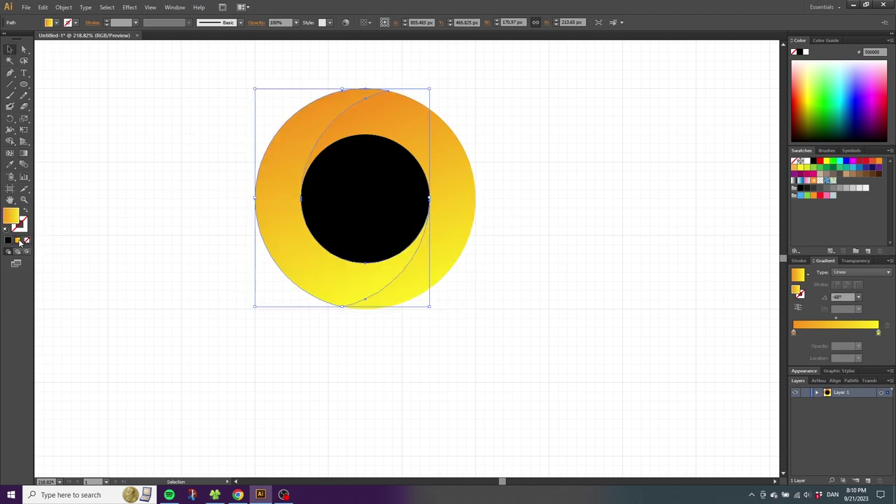
click(24, 155)
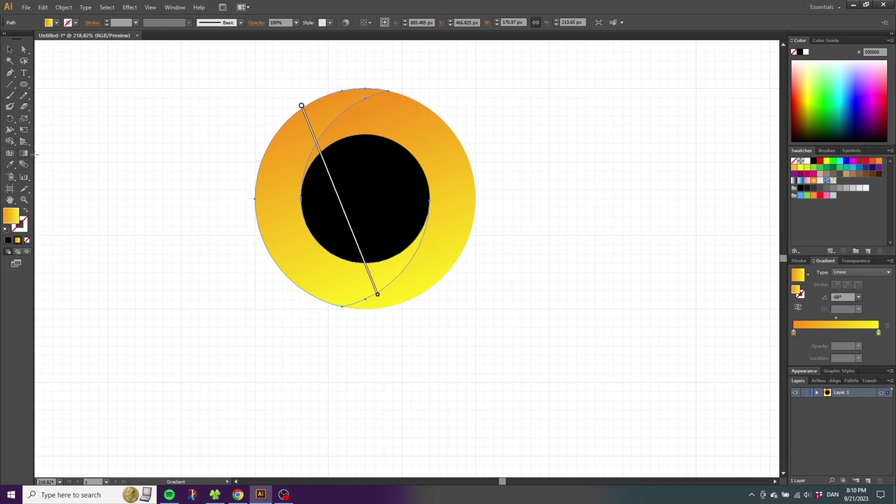
mouse_move(317, 146)
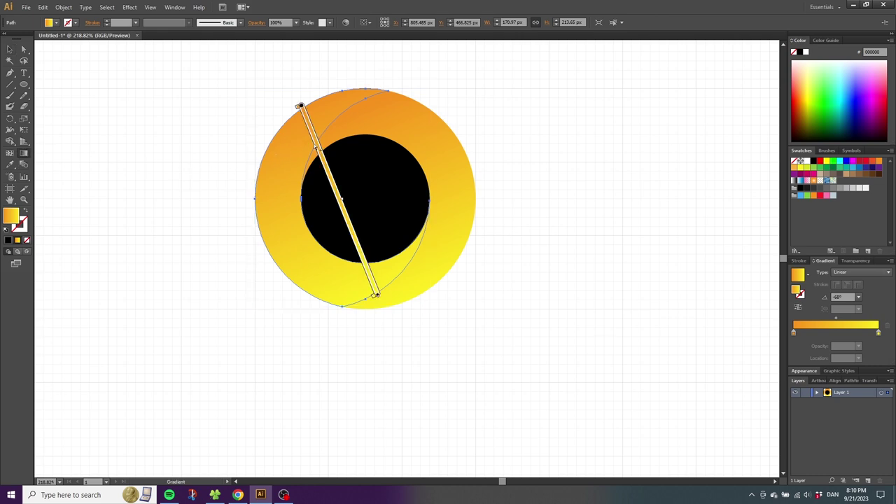
click(799, 309)
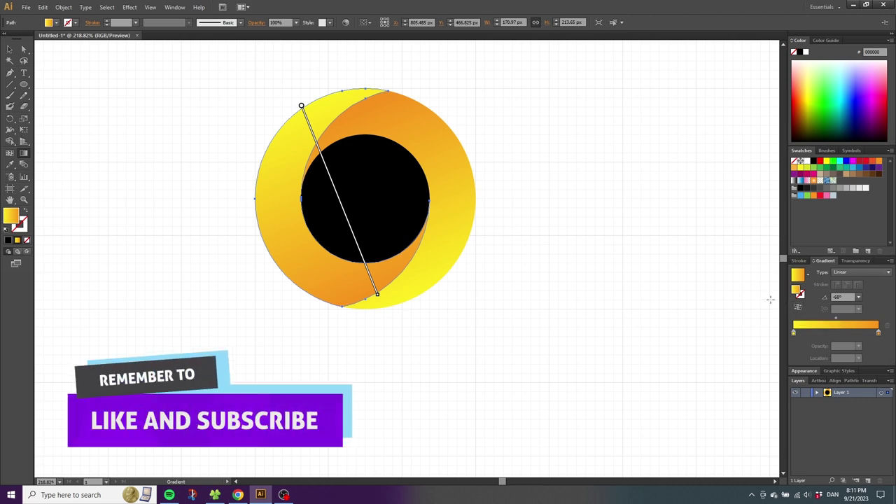
- Give the inner circle an off-white #fffaf5 fill and a 5 pt #666666 grey outline
click(10, 49)
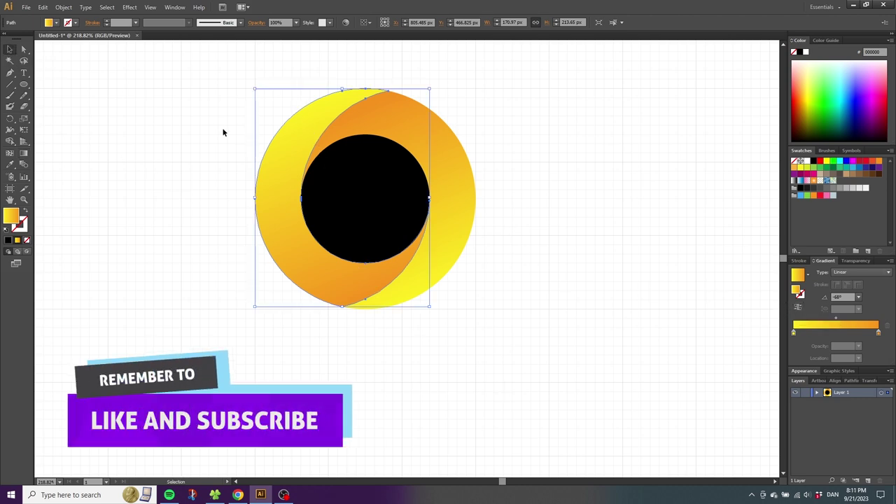
click(364, 193)
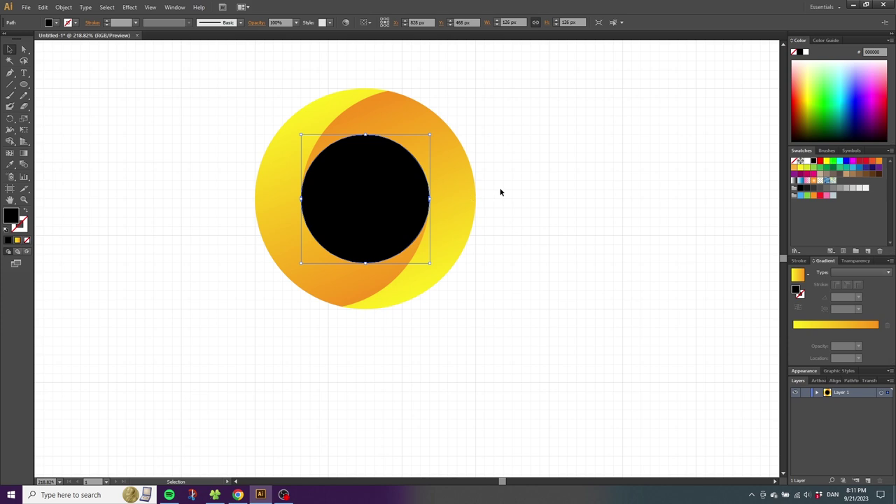
click(879, 161)
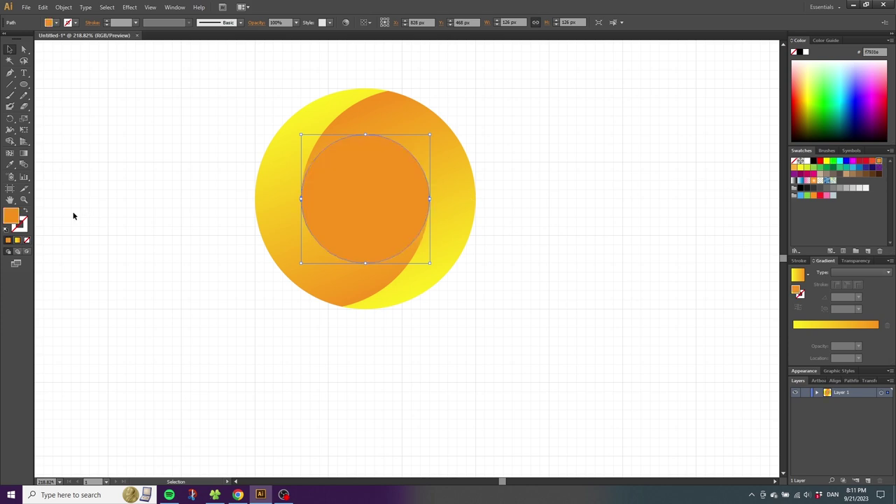
double_click(11, 218)
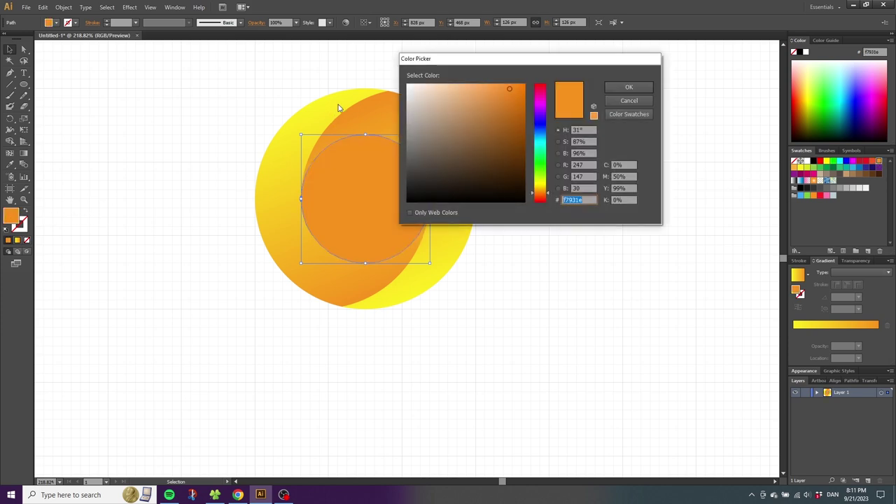
click(410, 83)
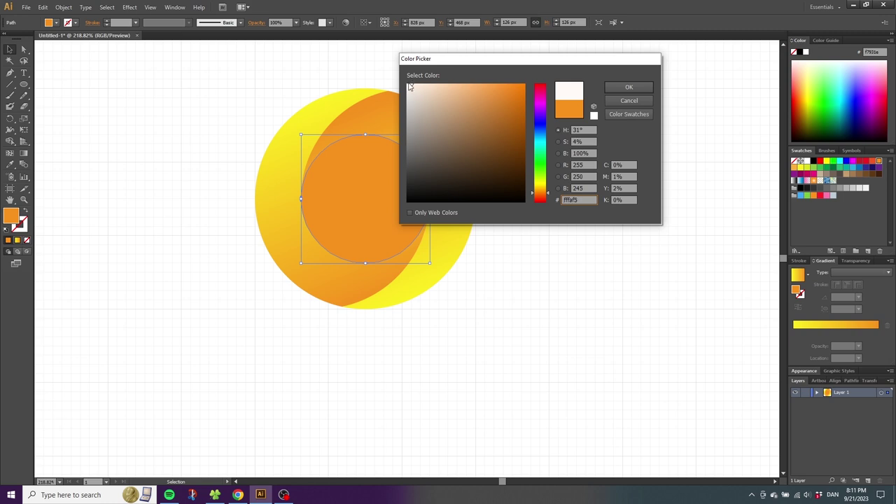
click(608, 89)
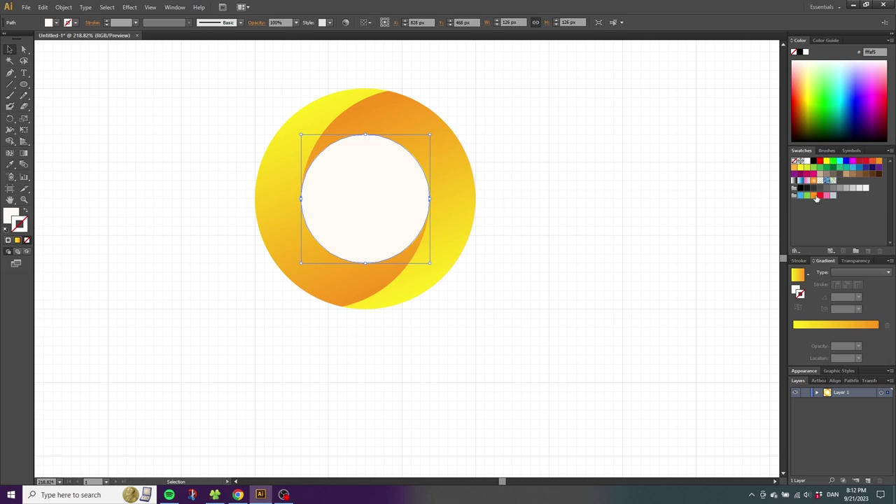
key(x)
click(827, 188)
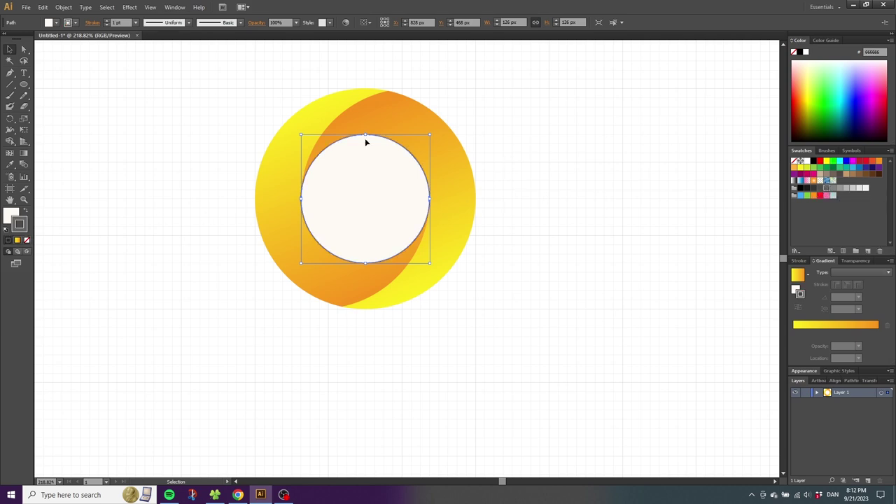
scroll(113, 24, up, 4)
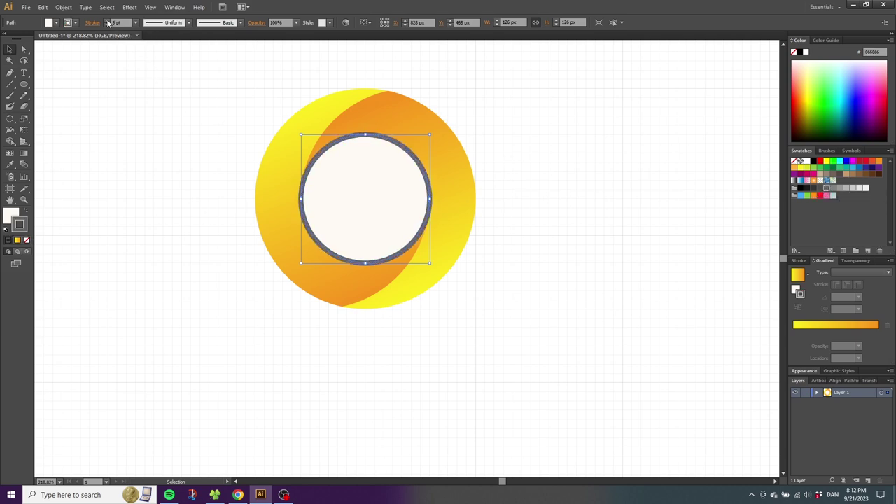
- Create a text box left of the sticker and enter $6.99
click(42, 59)
click(25, 72)
drag(99, 70, 208, 134)
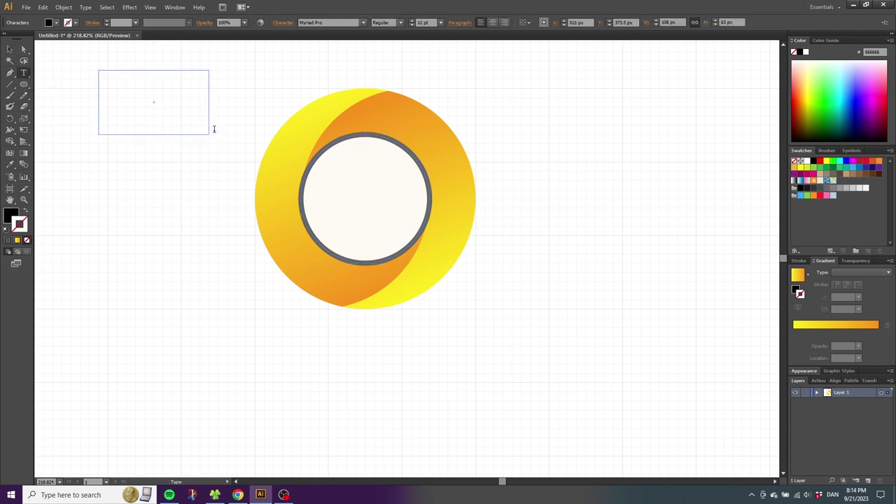
text($6.99)
- Set the price text to Roboto Black at 32 pt with an orange fill
drag(133, 73, 49, 72)
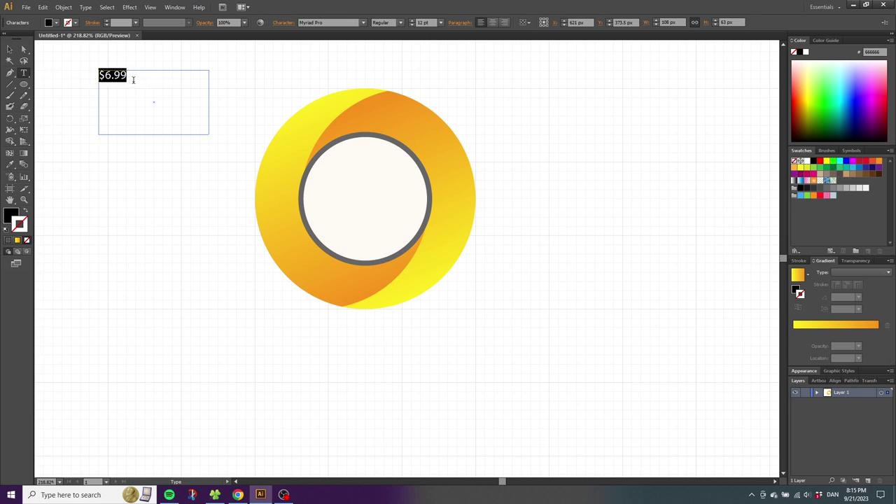
click(357, 23)
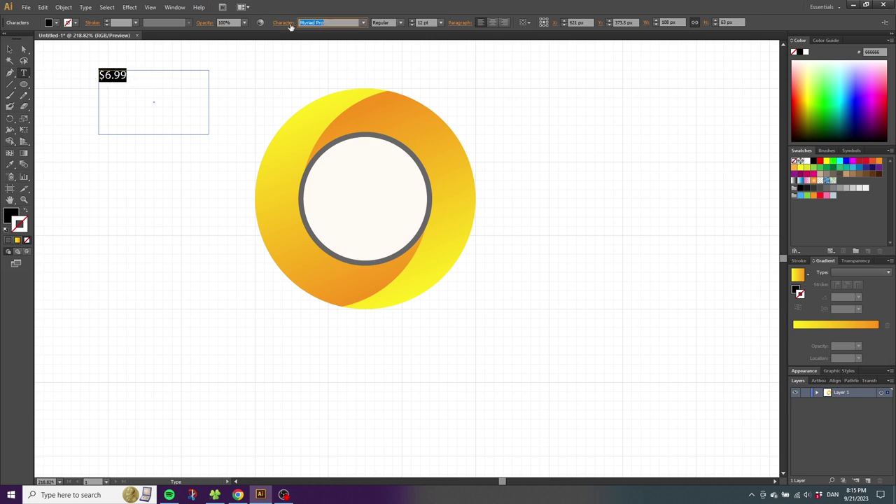
text(Roboto)
key(Return)
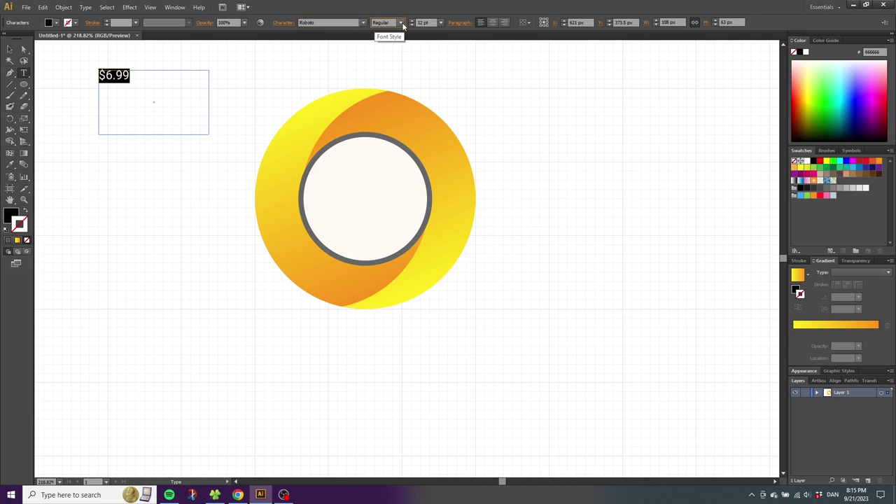
click(400, 22)
click(395, 135)
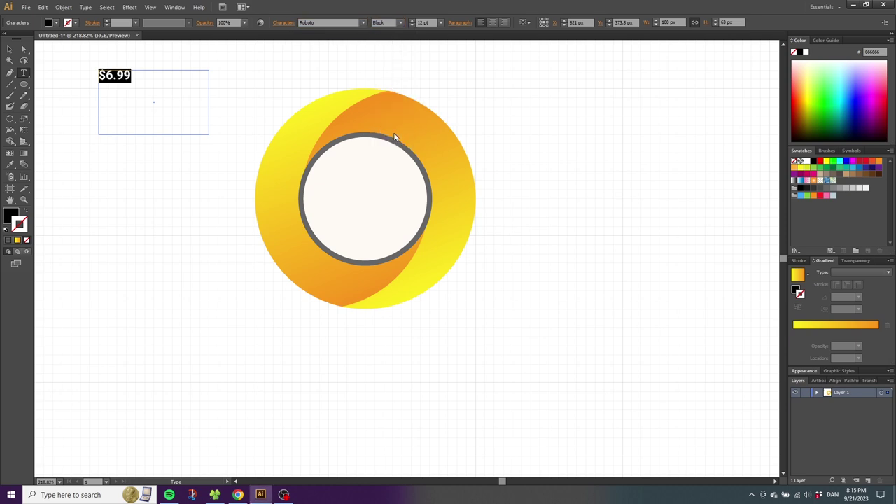
click(18, 211)
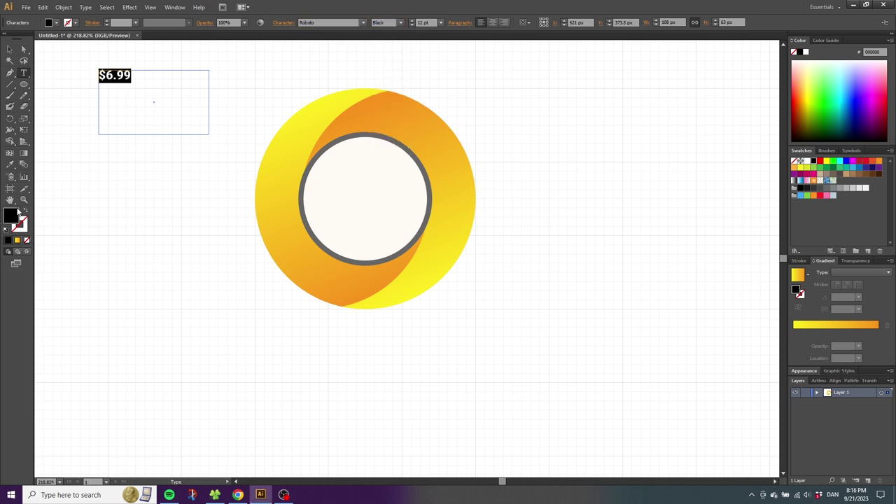
click(878, 162)
key(Escape)
- Convert $6.99 to outlines, move it onto the inner circle, and select both for aligning
right_click(118, 79)
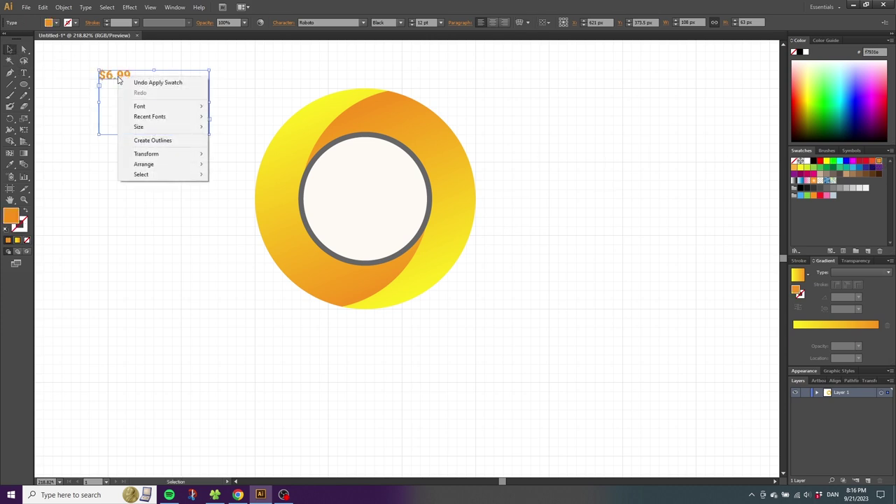
click(146, 137)
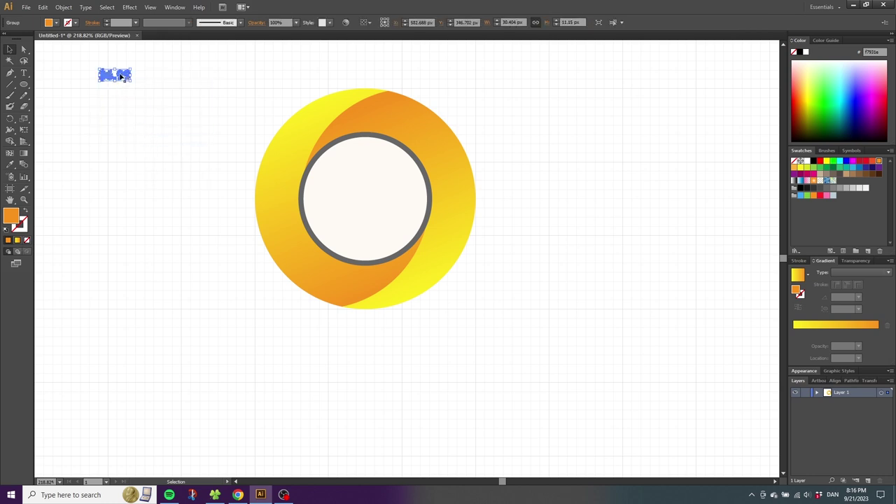
drag(120, 77, 401, 180)
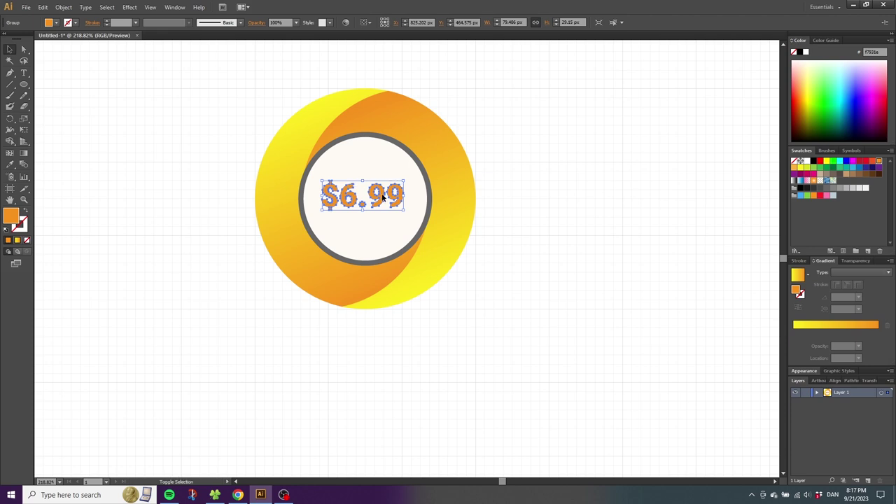
shift+click(374, 166)
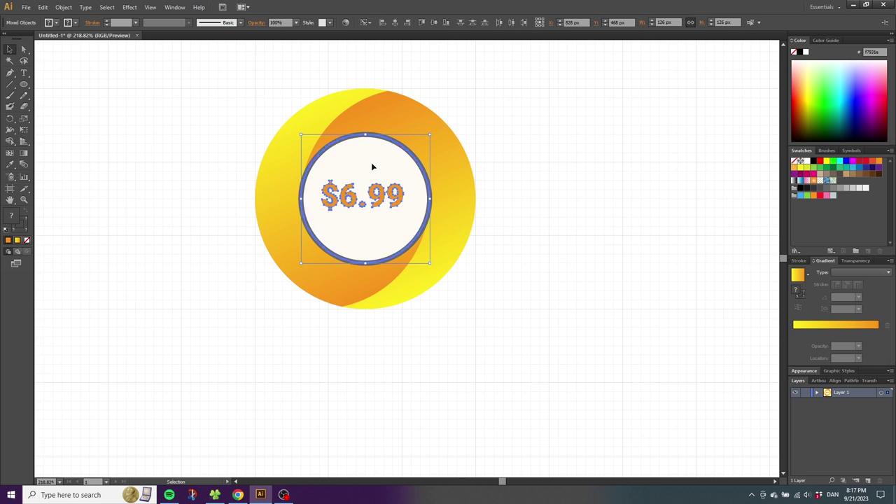
click(368, 24)
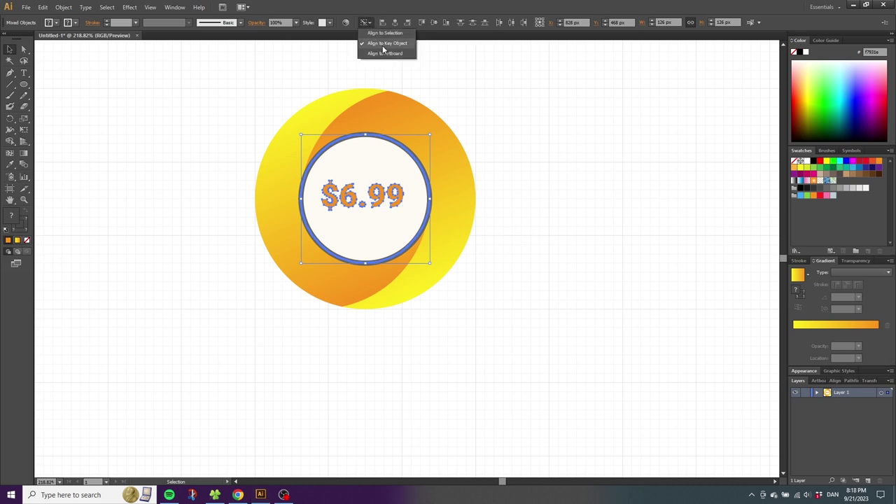